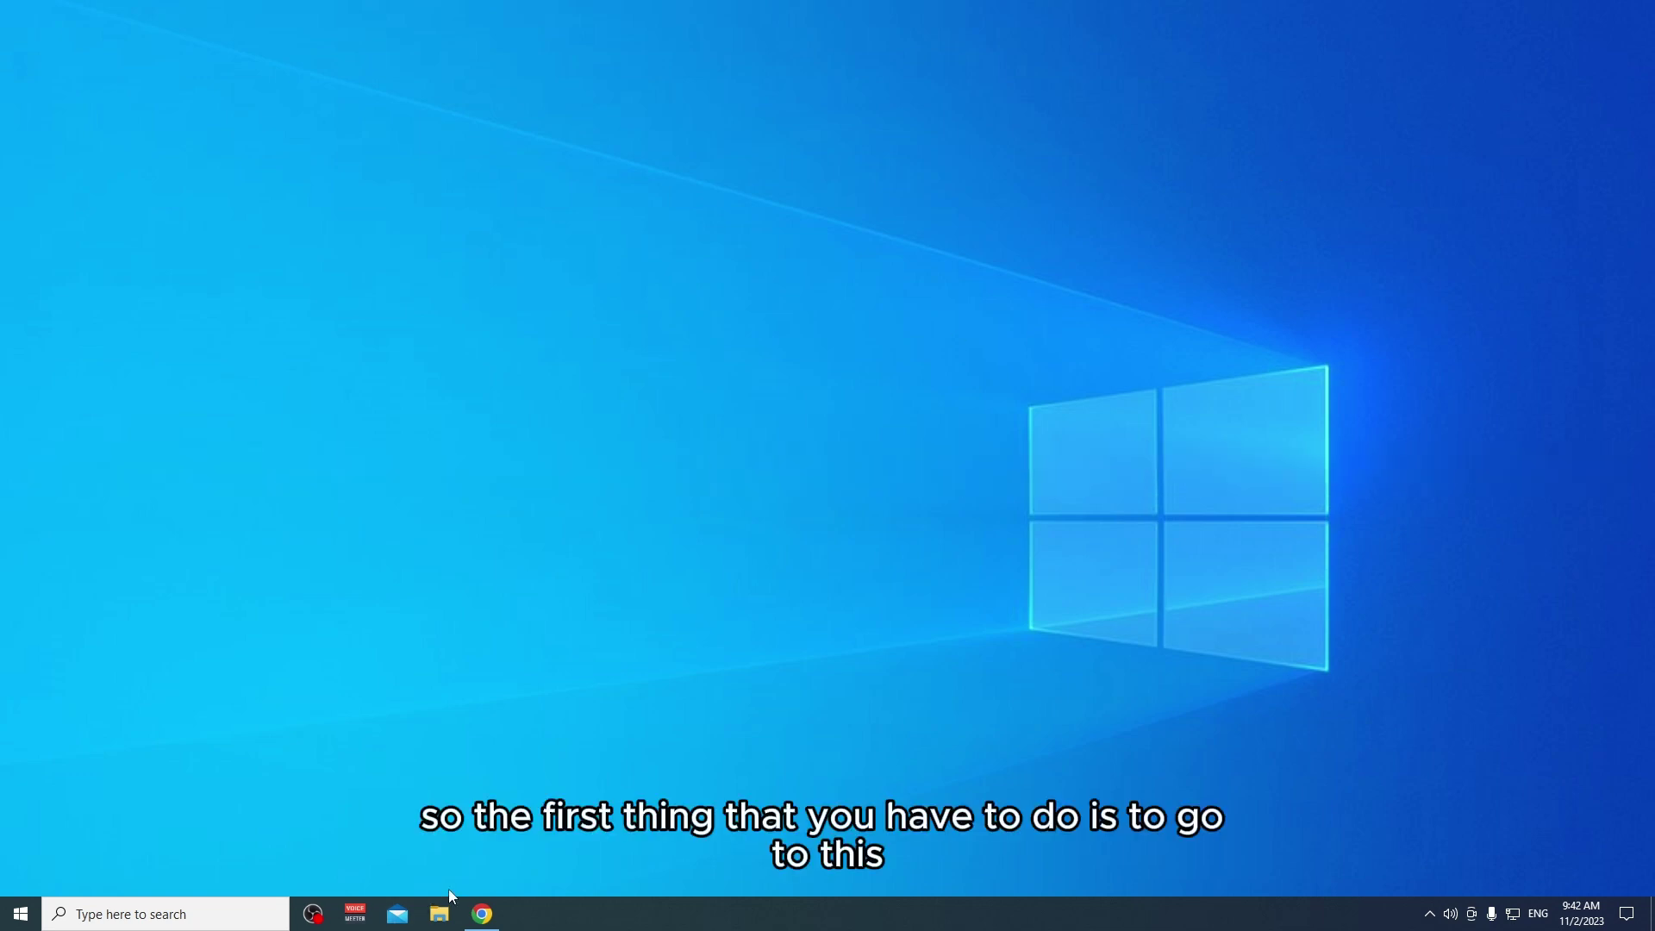
Reach the signed-in account menu from the Epic Games Store home page.
{"action": "left_click", "coordinate": [488, 916]}
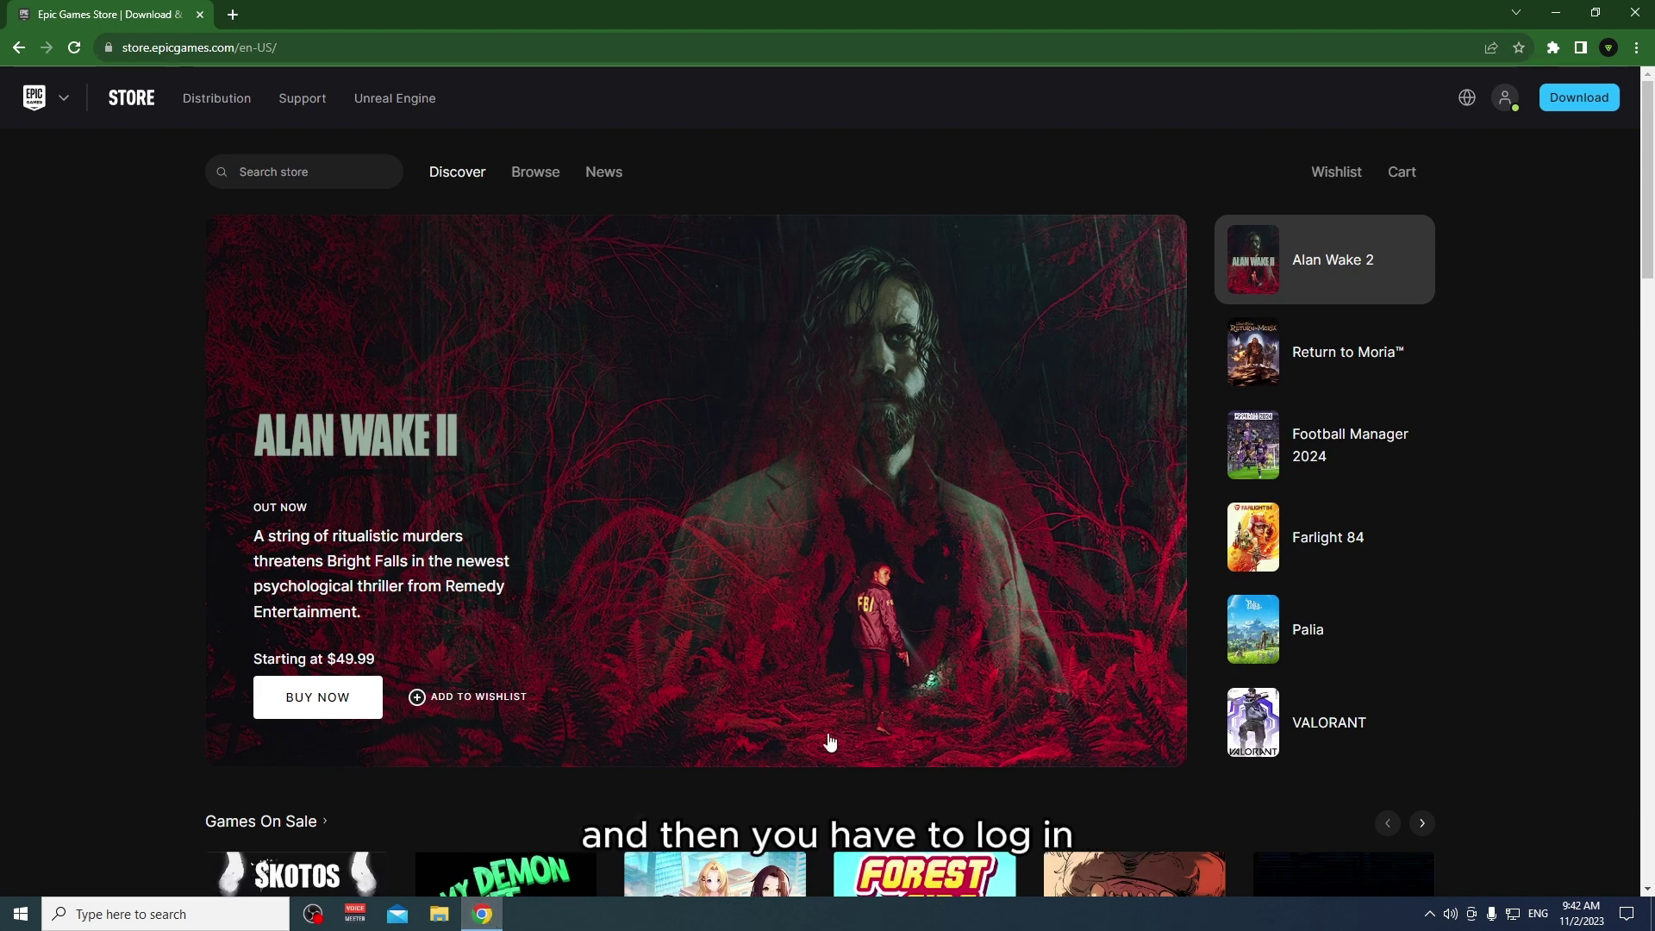
{"action": "left_click", "coordinate": [1360, 337]}
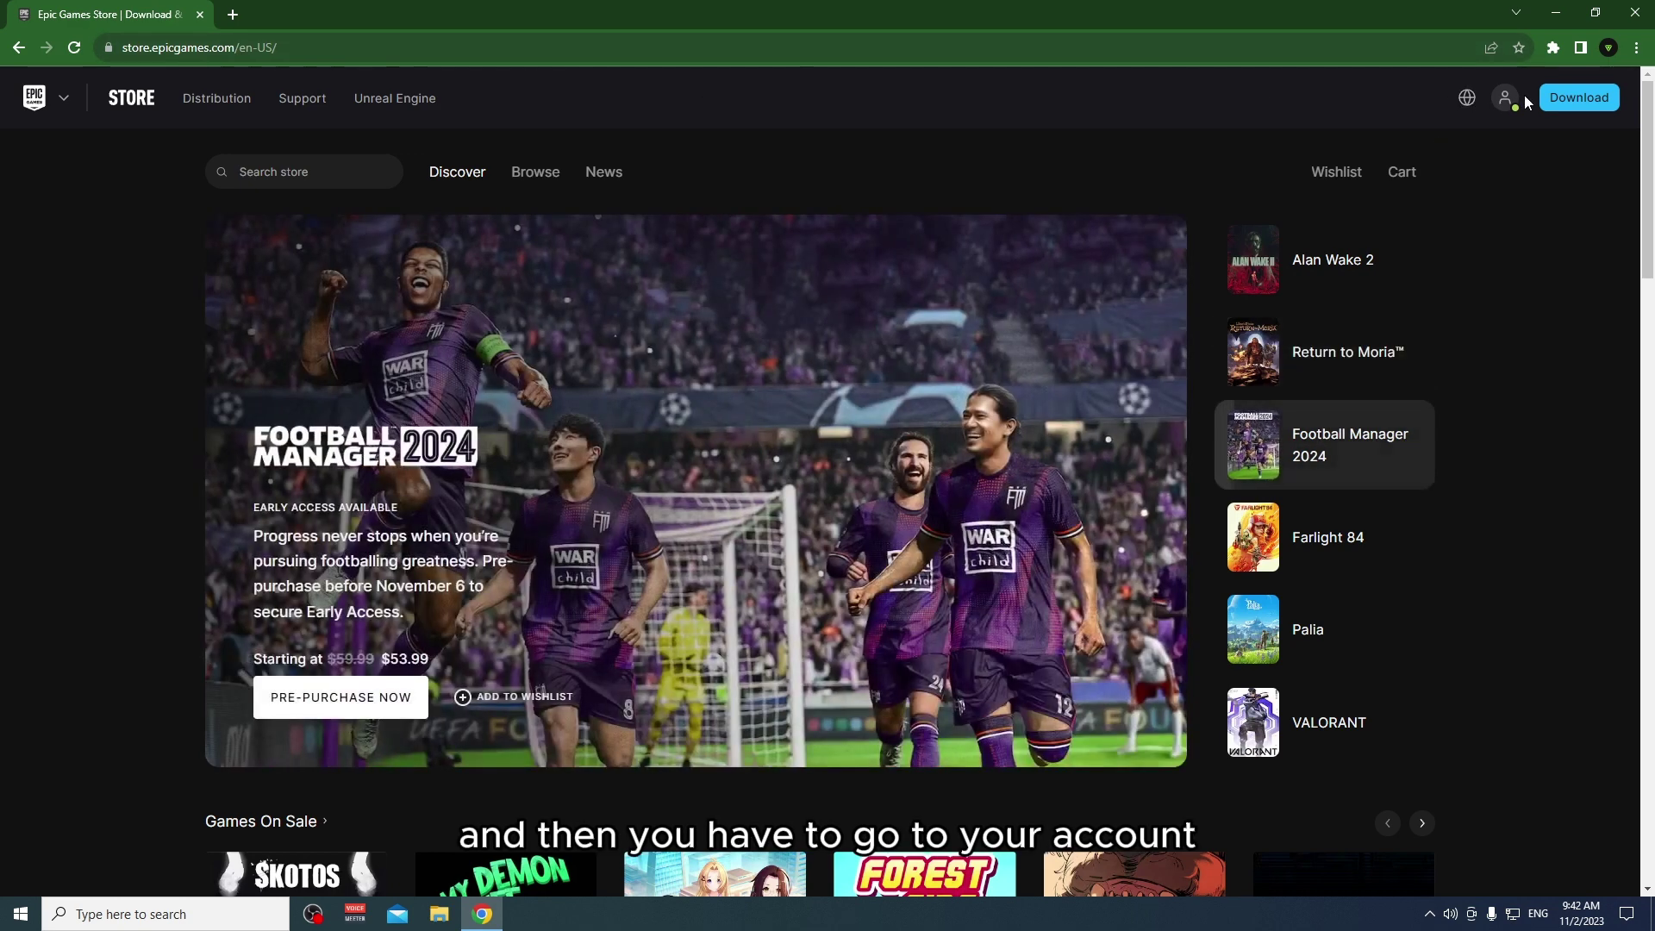
{"action": "mouse_move", "coordinate": [1504, 99]}
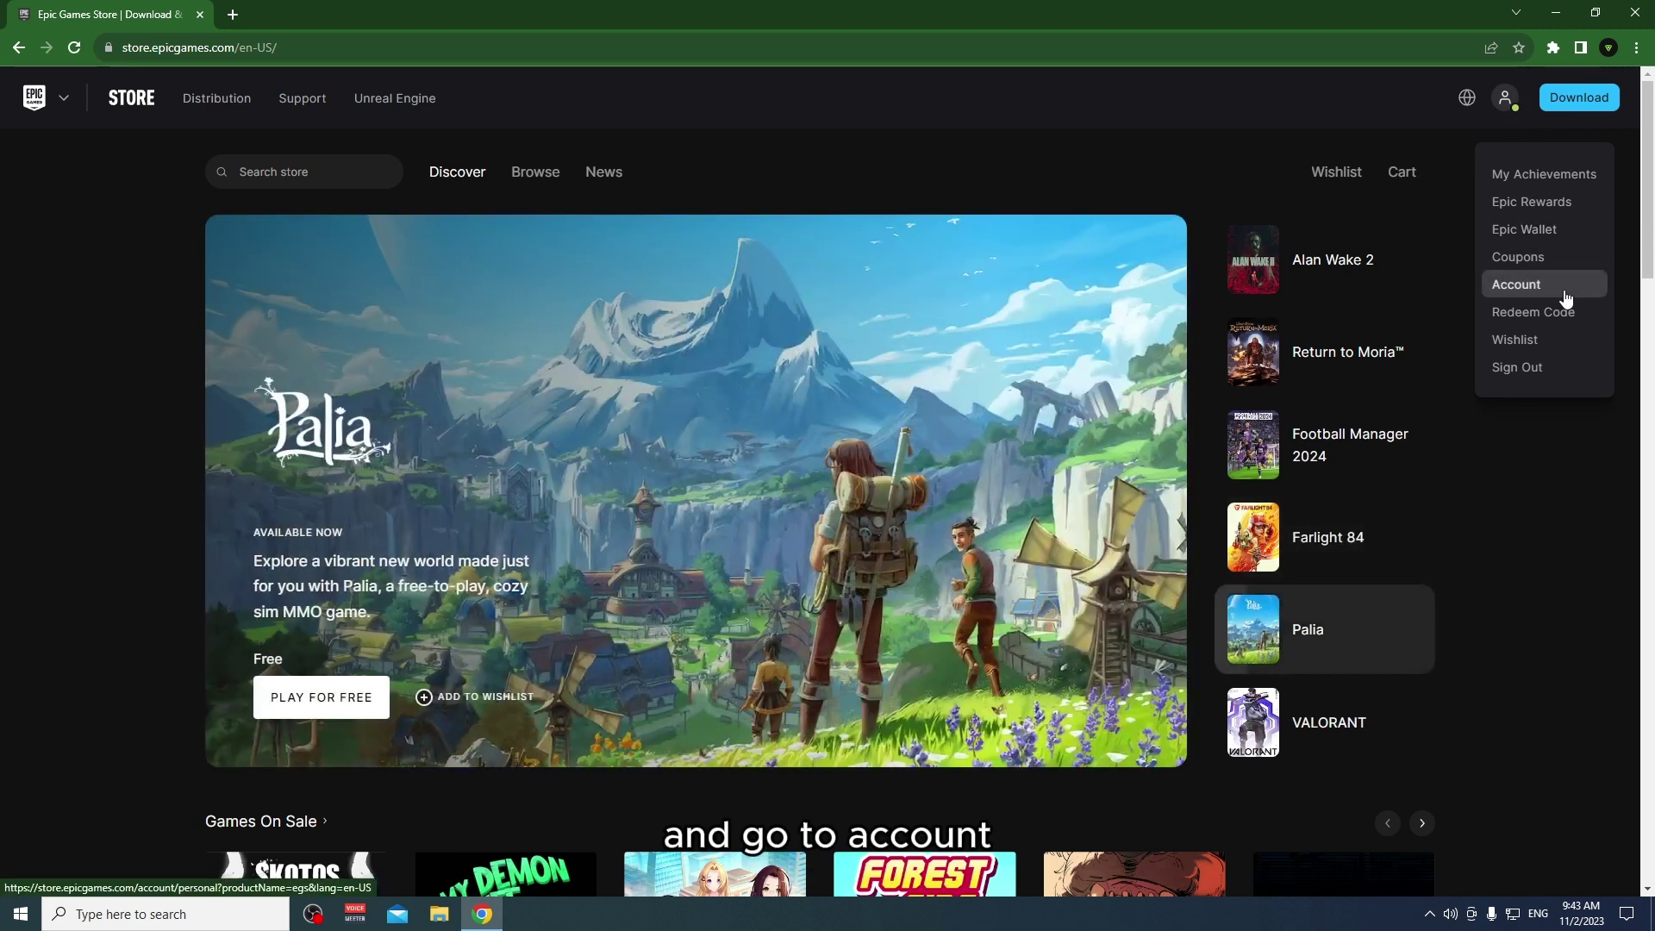
Go to the account's Password & Security settings and its two-factor authentication options.
{"action": "left_click", "coordinate": [1564, 289]}
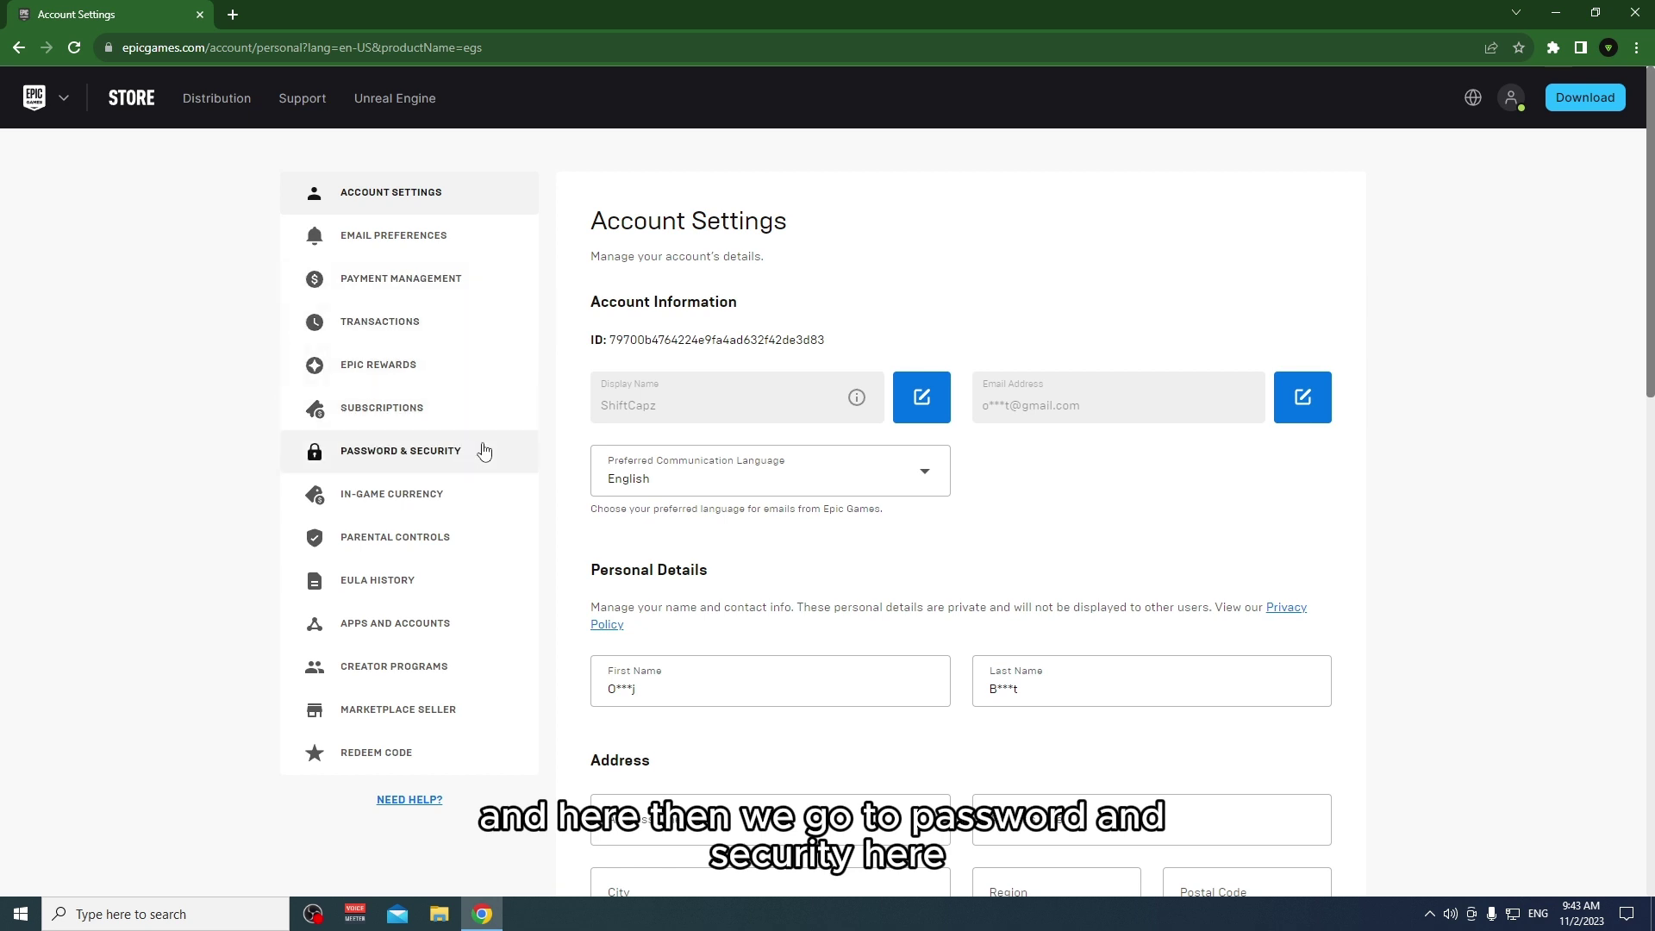
{"action": "left_click", "coordinate": [484, 451]}
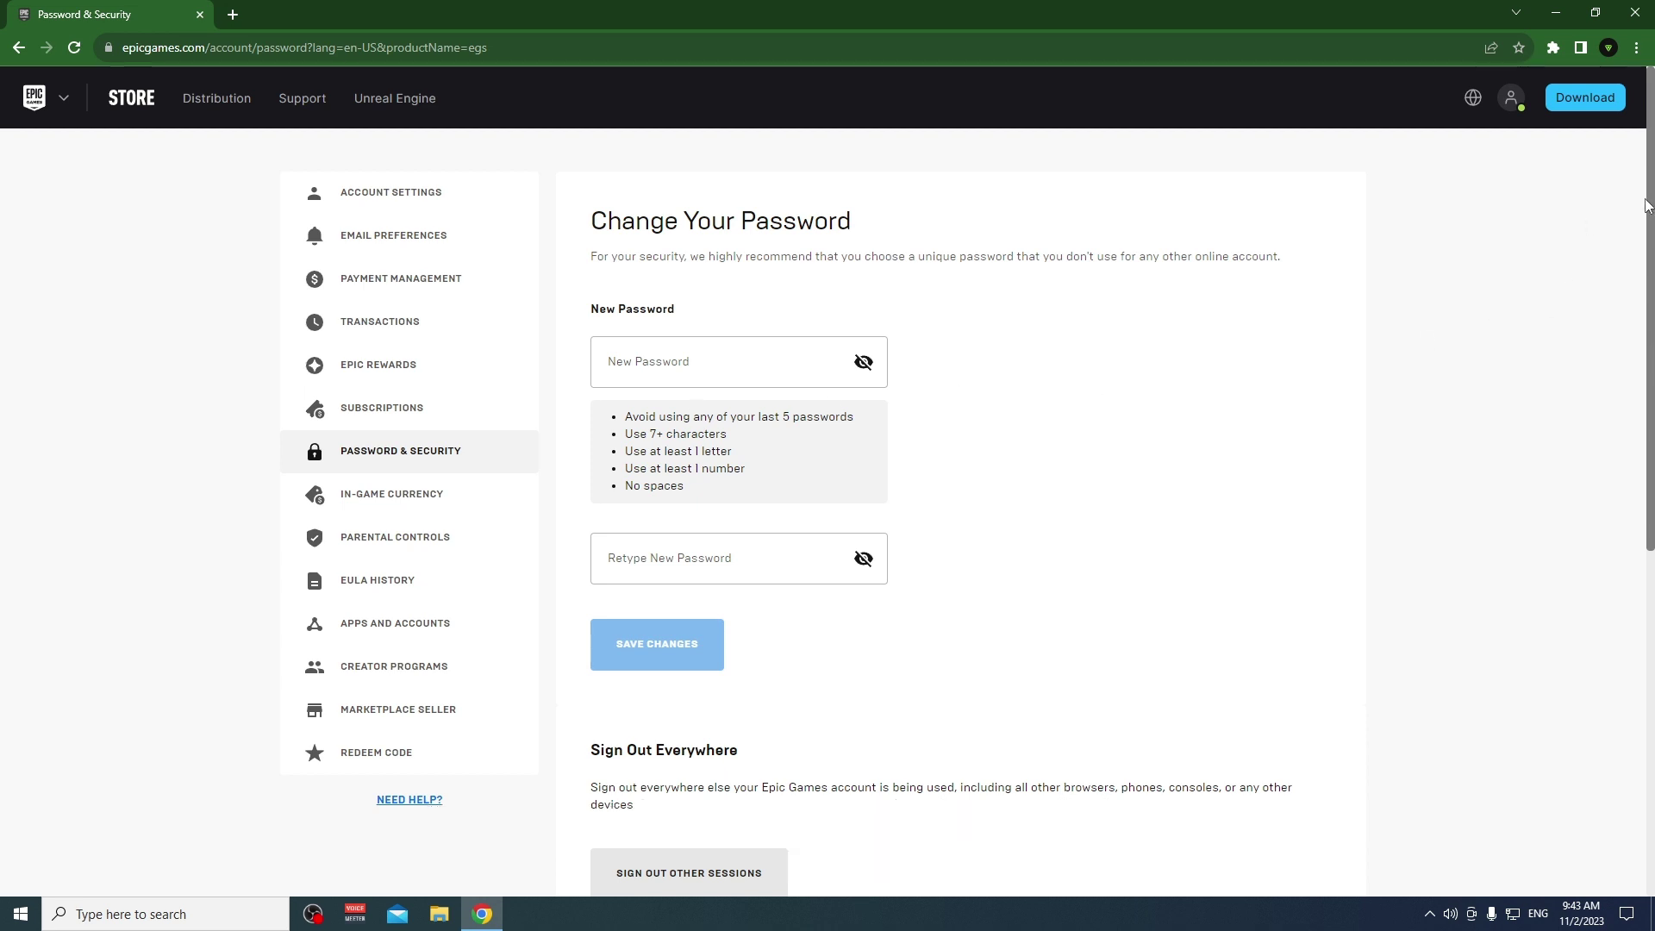
{"action": "left_click_drag", "start_coordinate": [1650, 201], "coordinate": [1651, 575]}
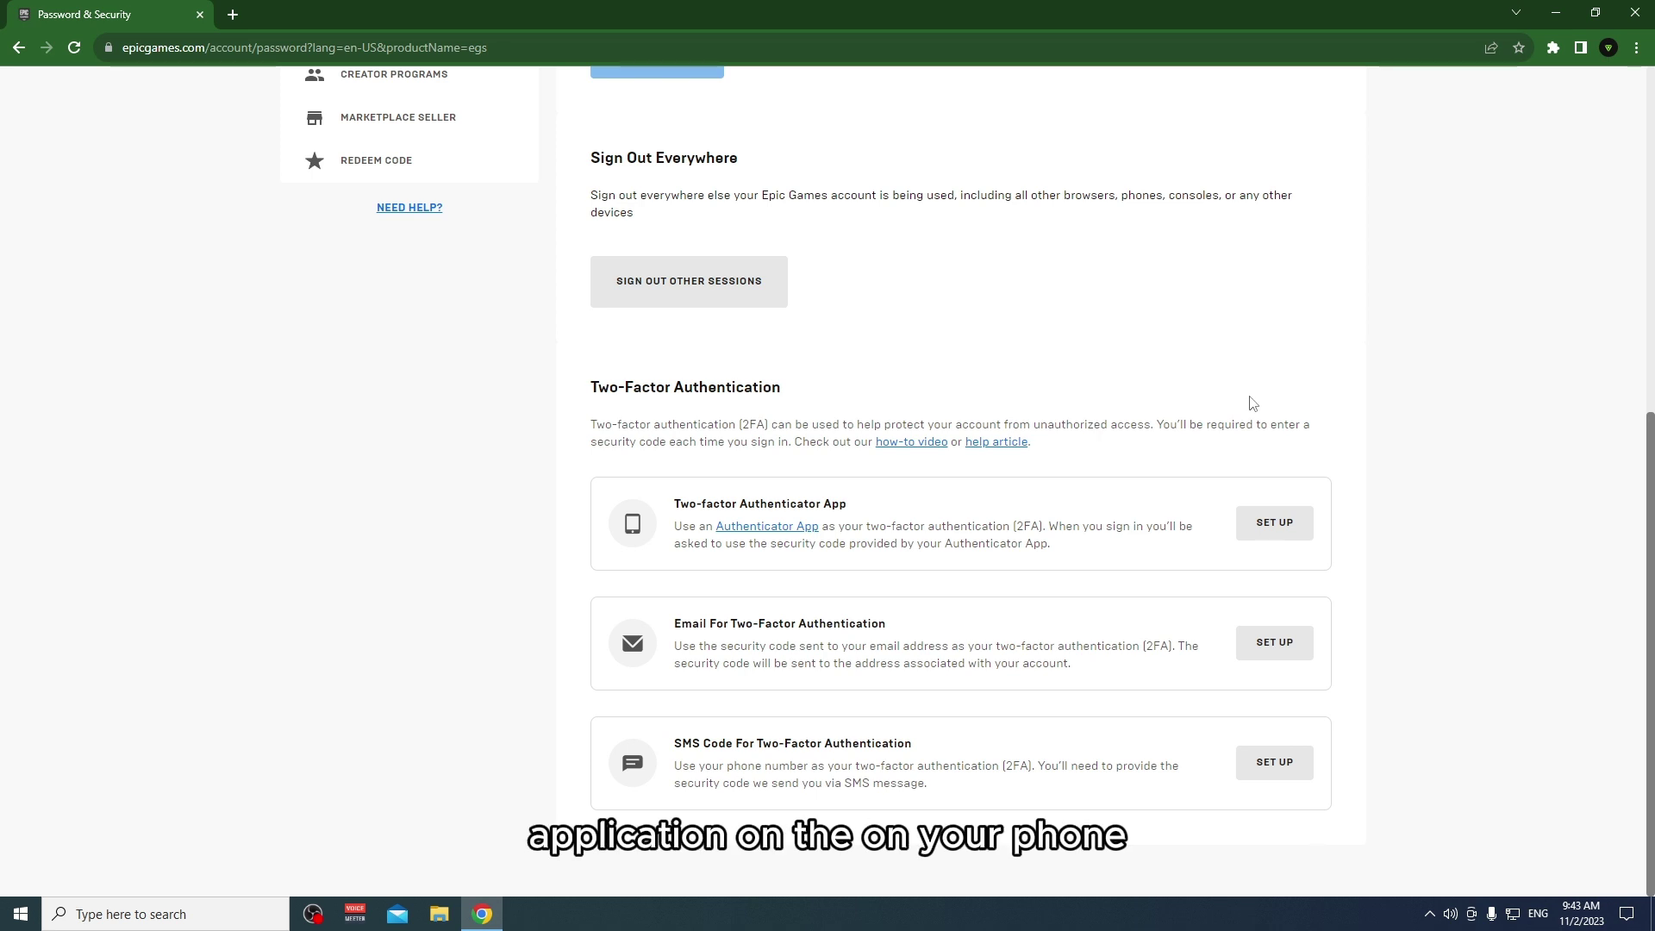
{"action": "left_click", "coordinate": [1291, 517]}
{"action": "left_click", "coordinate": [936, 522]}
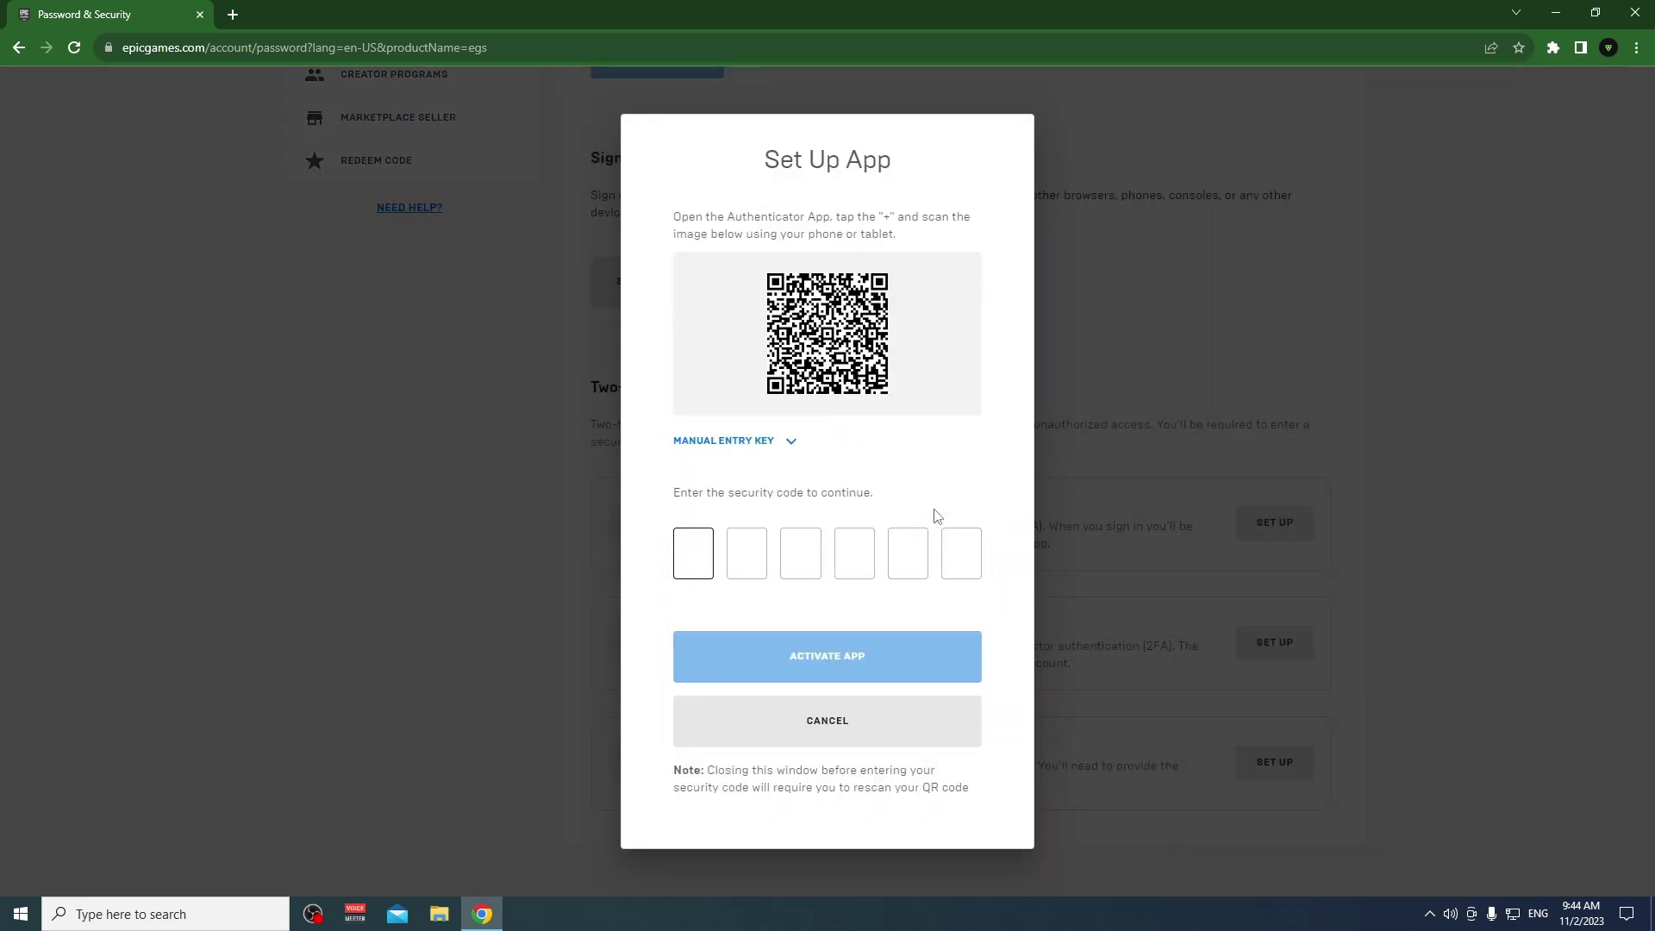
{"action": "left_click", "coordinate": [794, 443]}
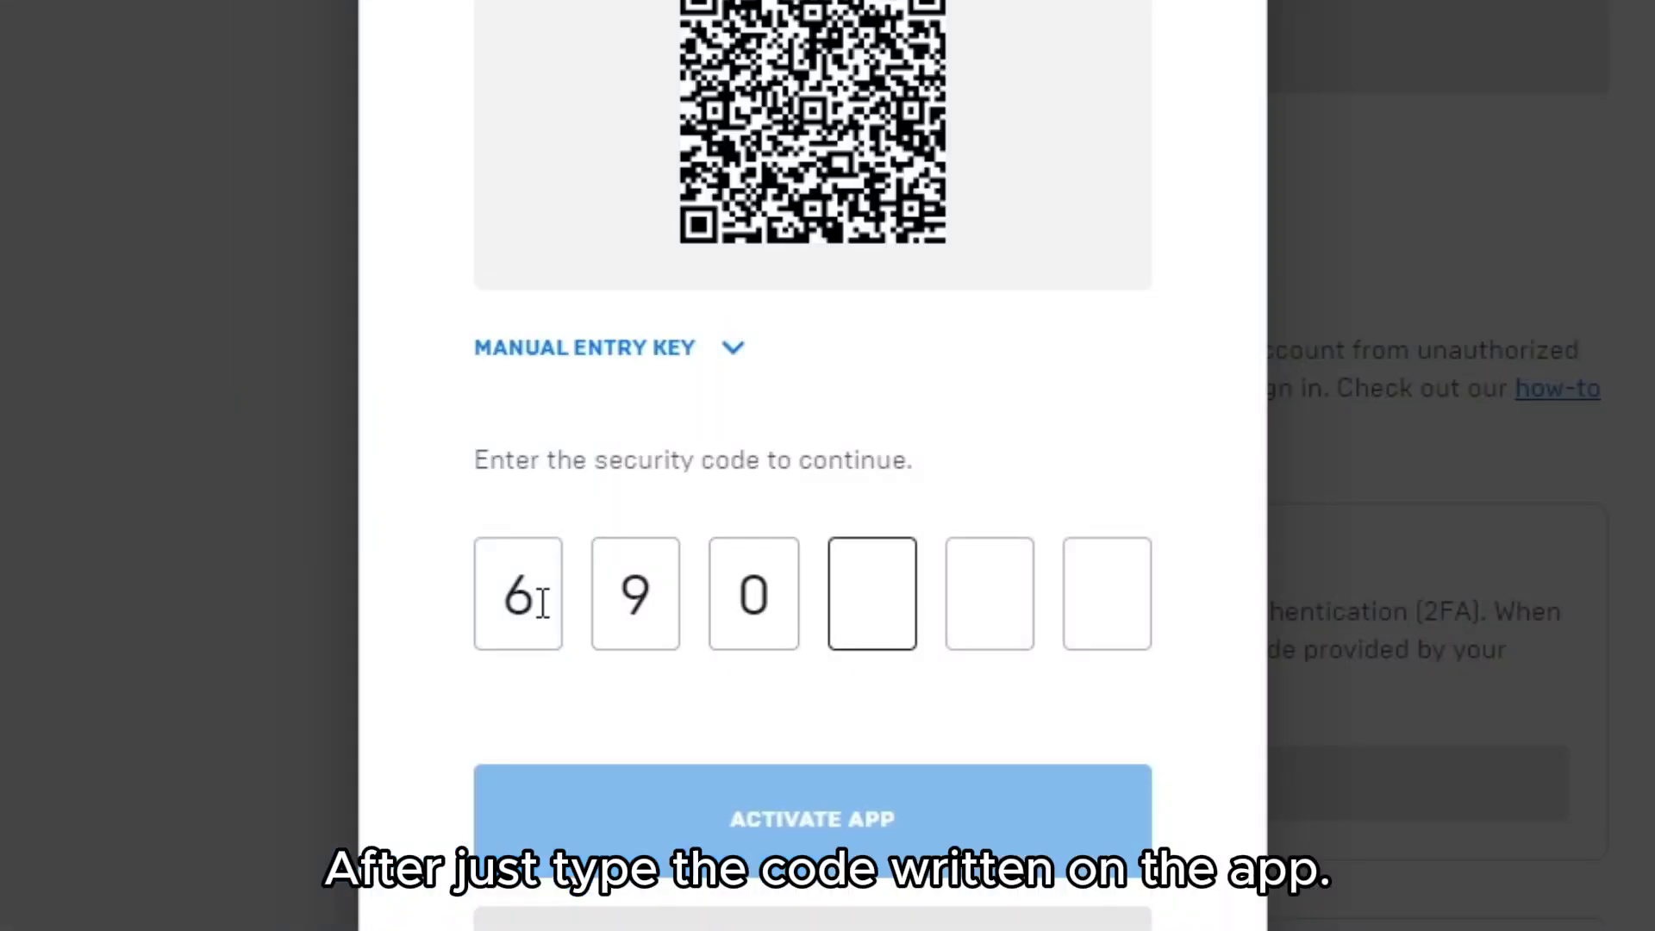
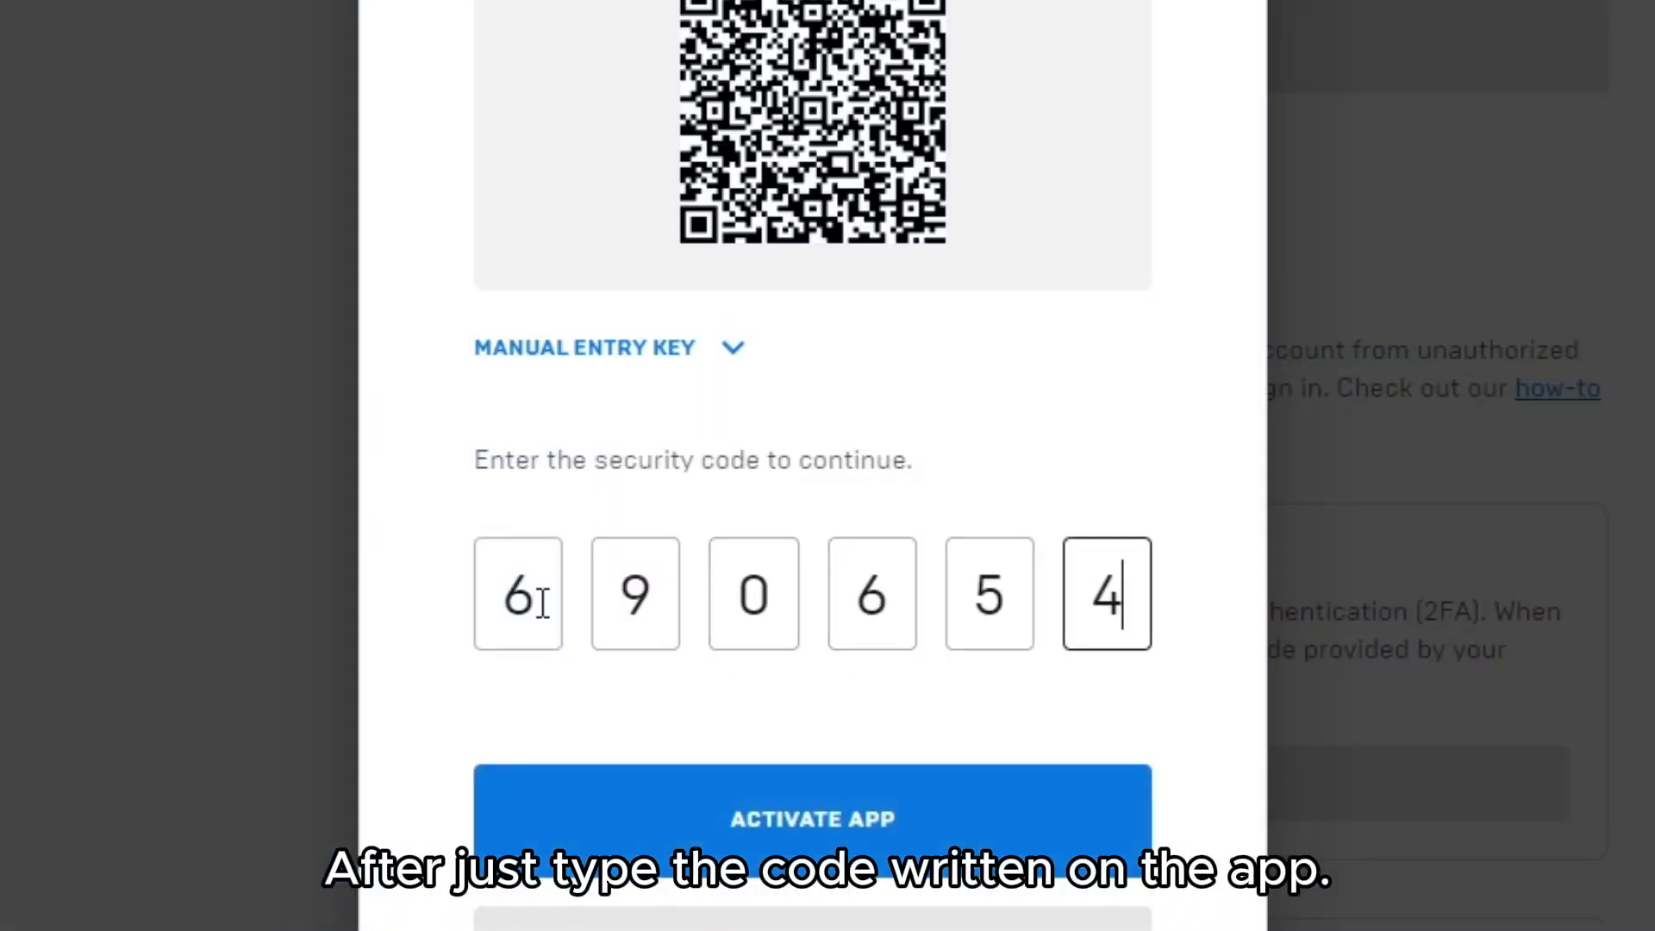
{"action": "left_click", "coordinate": [988, 815]}
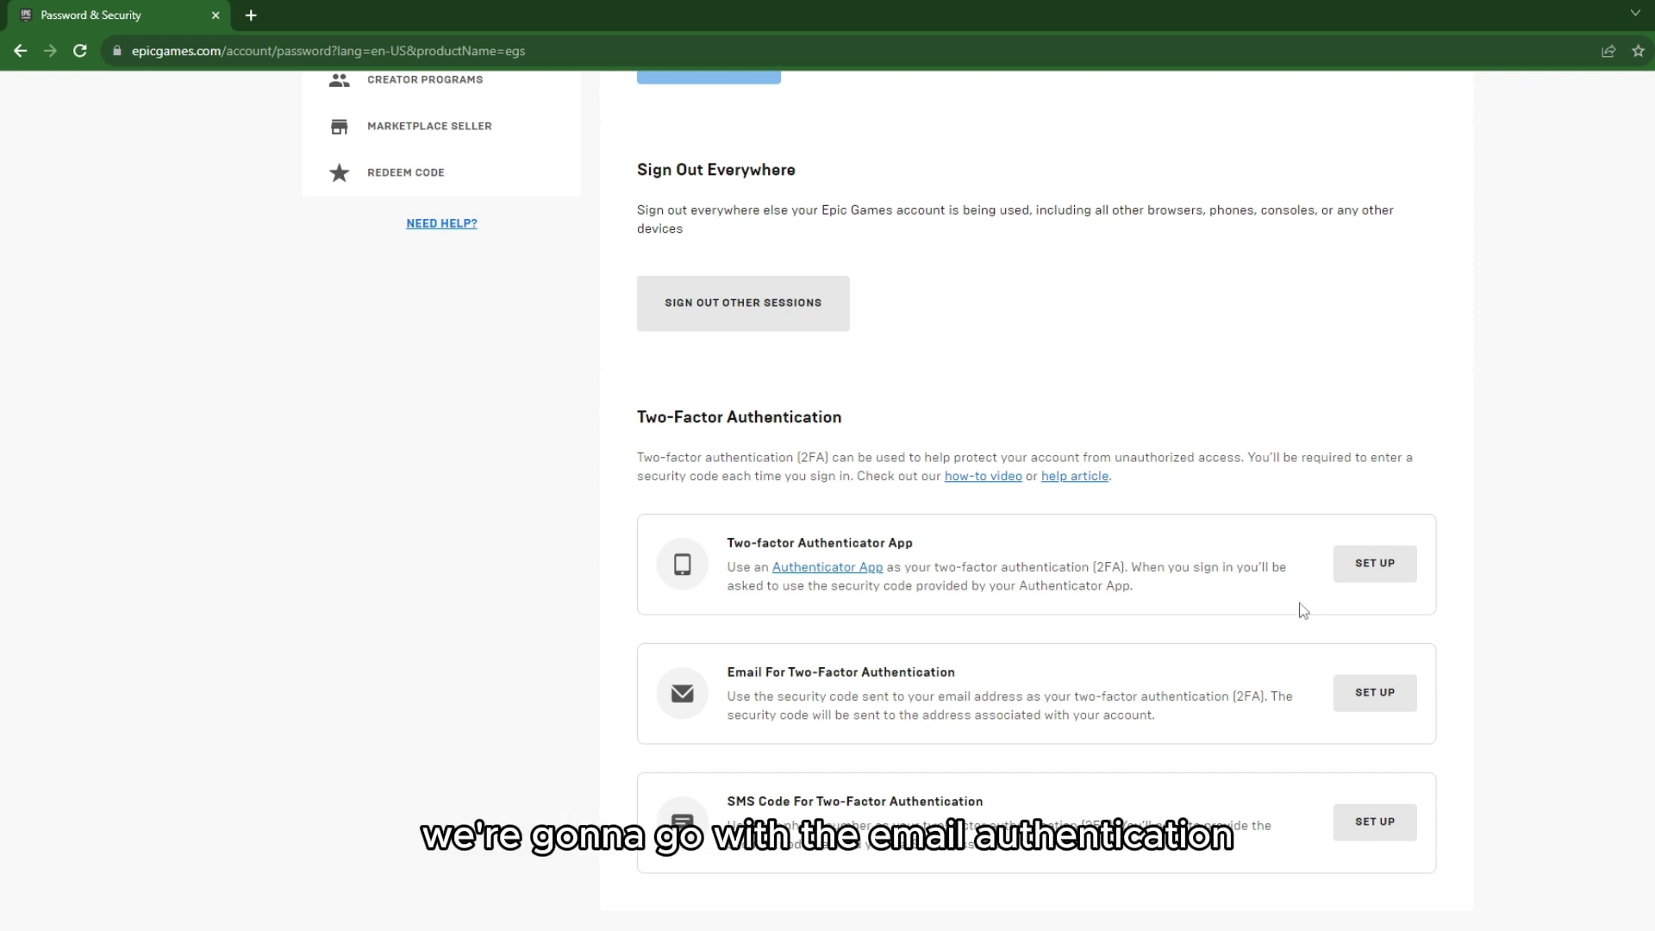
Enable email two-factor authentication using the emailed verification code.
{"action": "left_click", "coordinate": [1366, 695]}
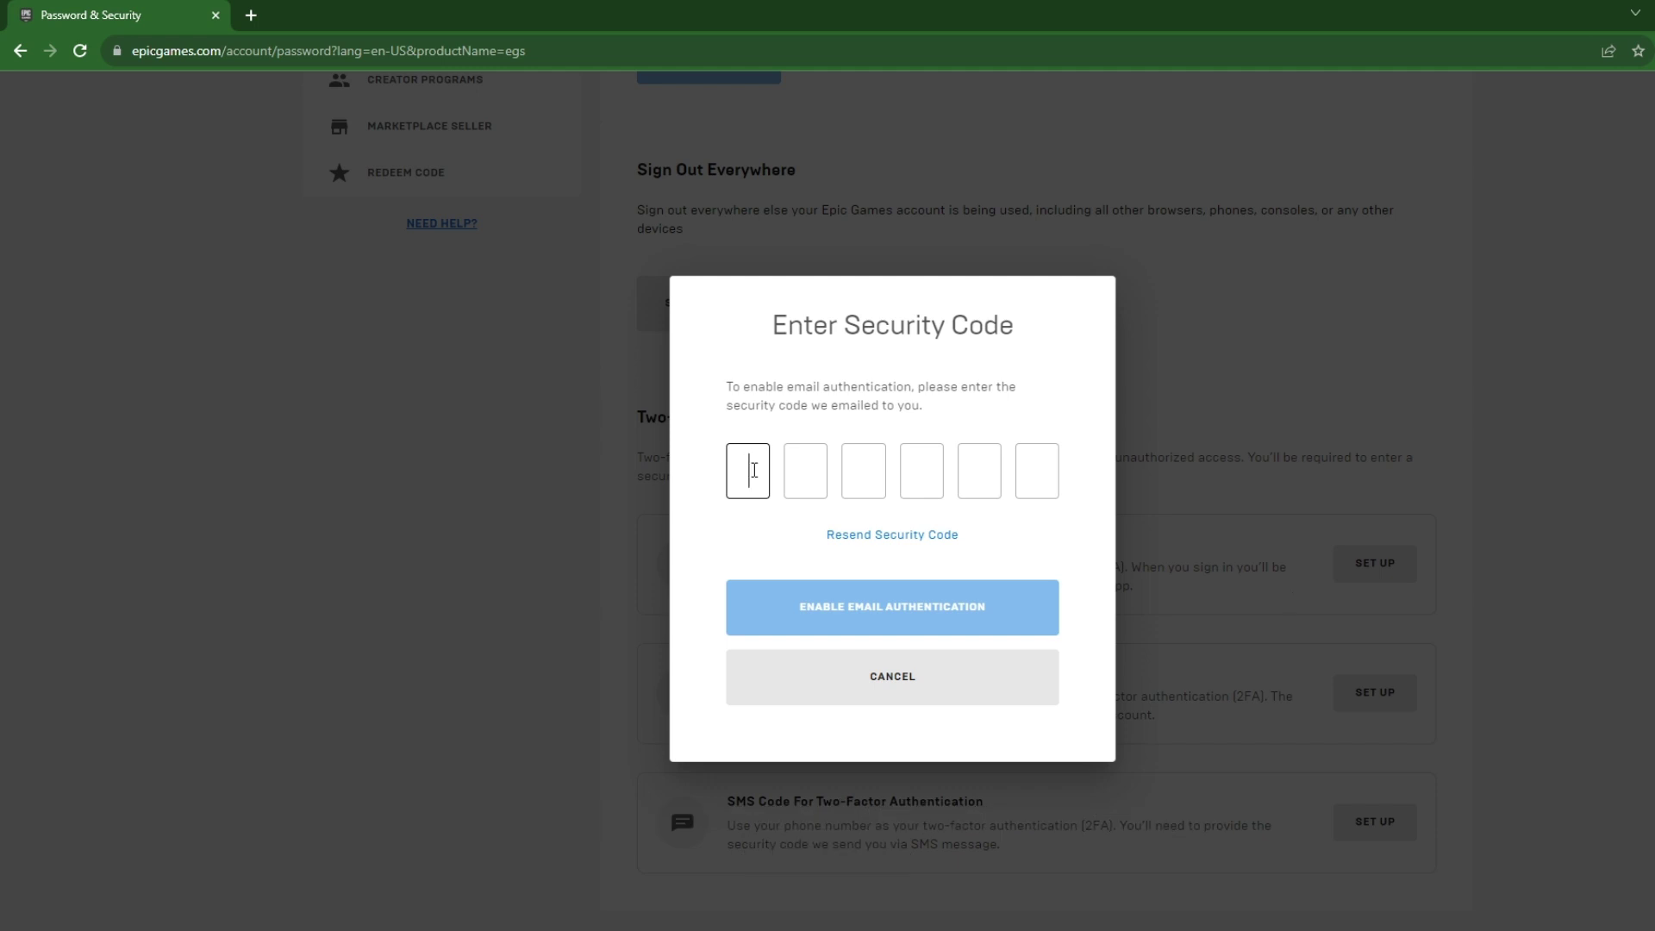
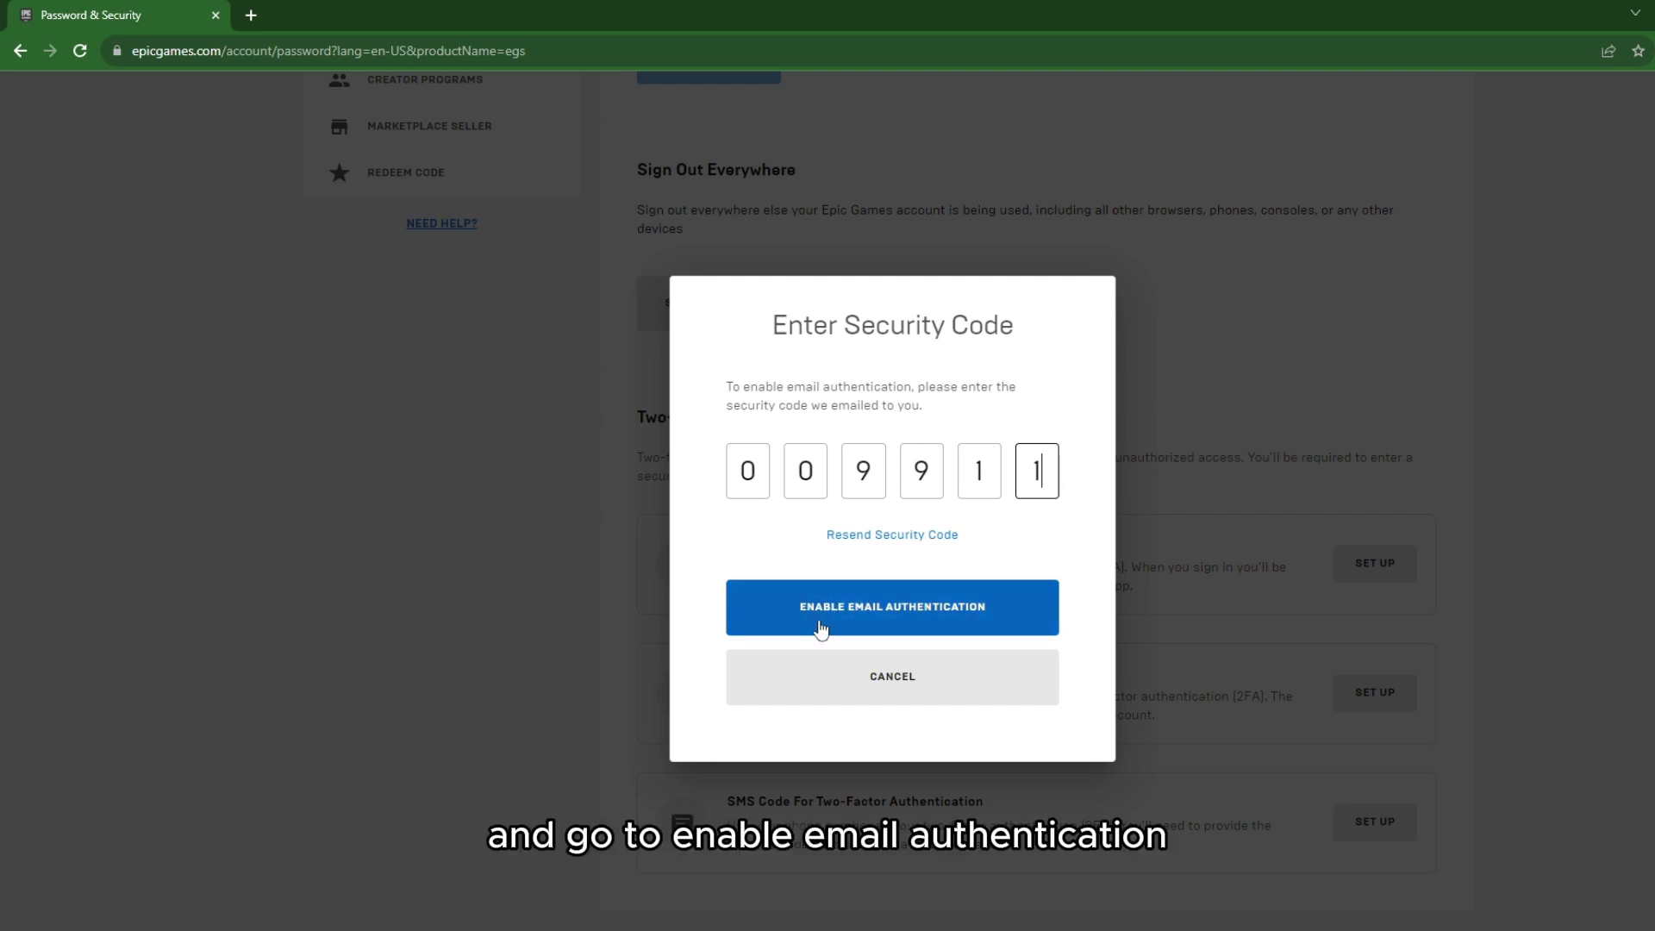
{"action": "left_click", "coordinate": [1009, 607]}
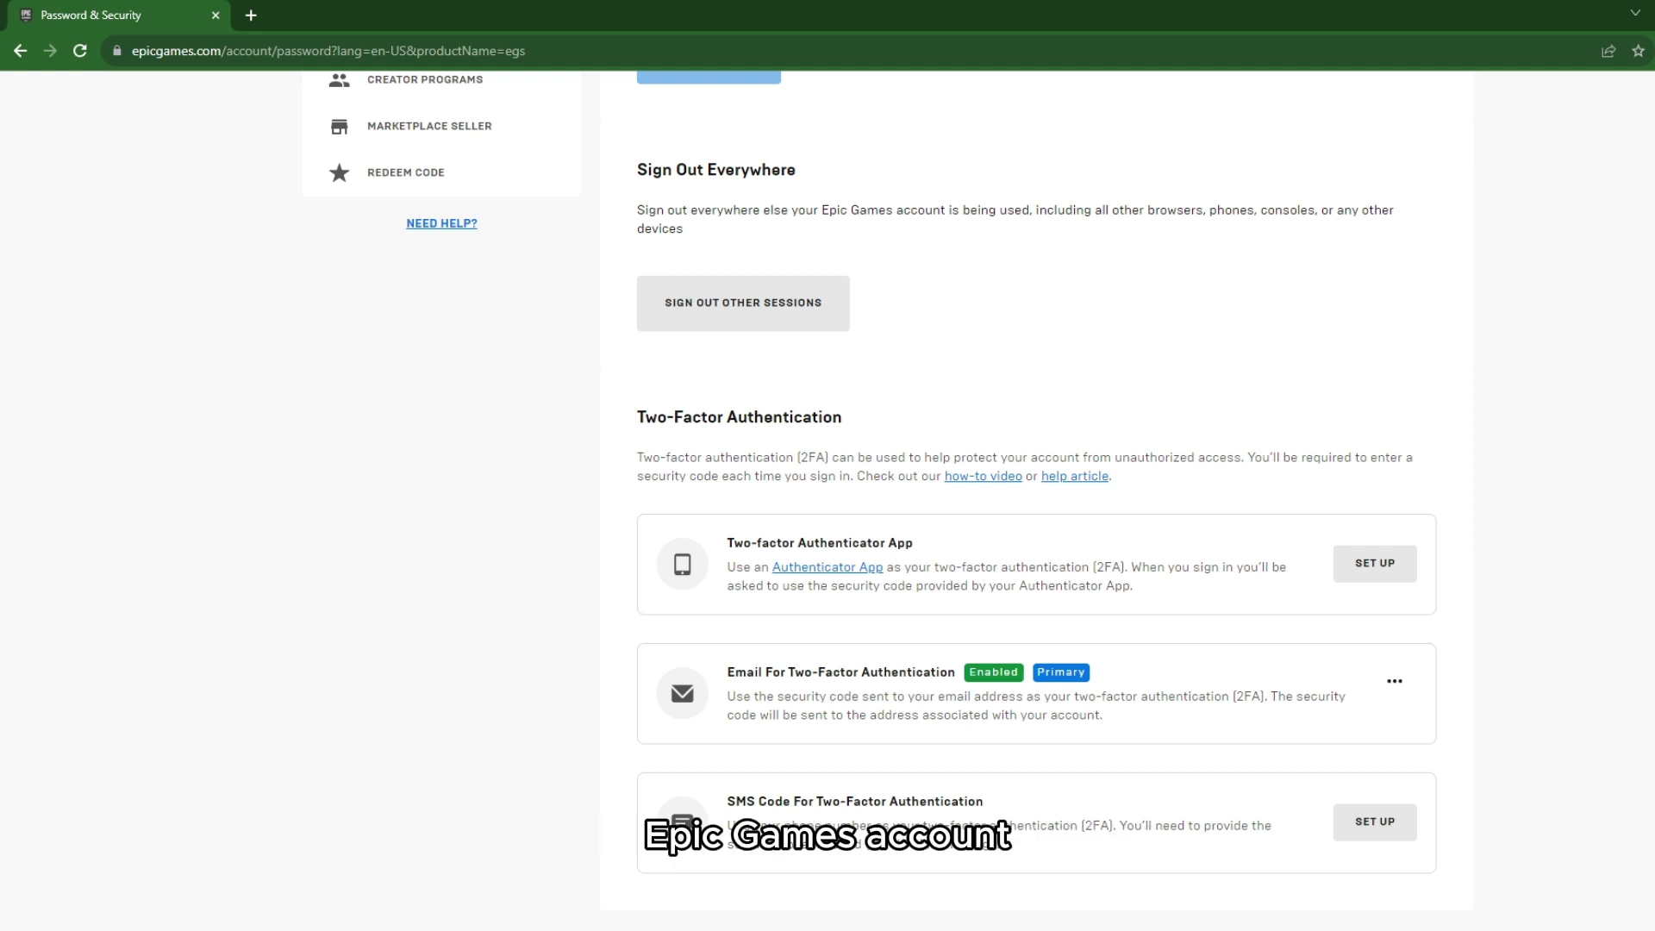
Sign out, then sign back in with the linked Google account to reach the security code prompt.
{"action": "left_click", "coordinate": [1632, 401]}
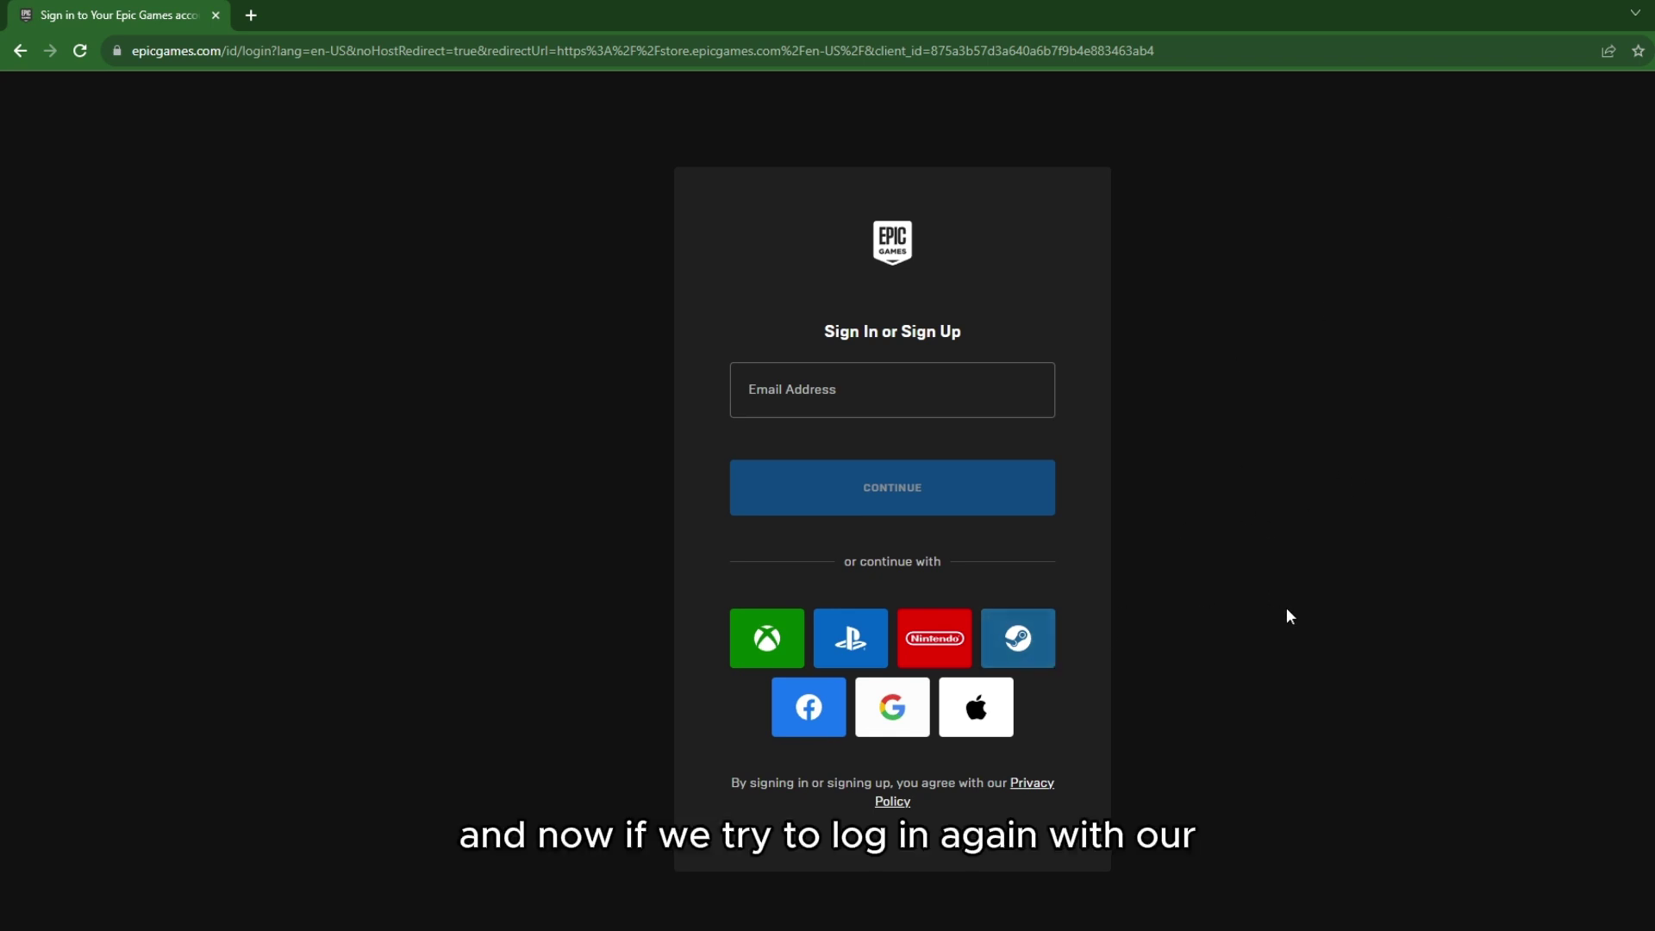
{"action": "left_click", "coordinate": [892, 707]}
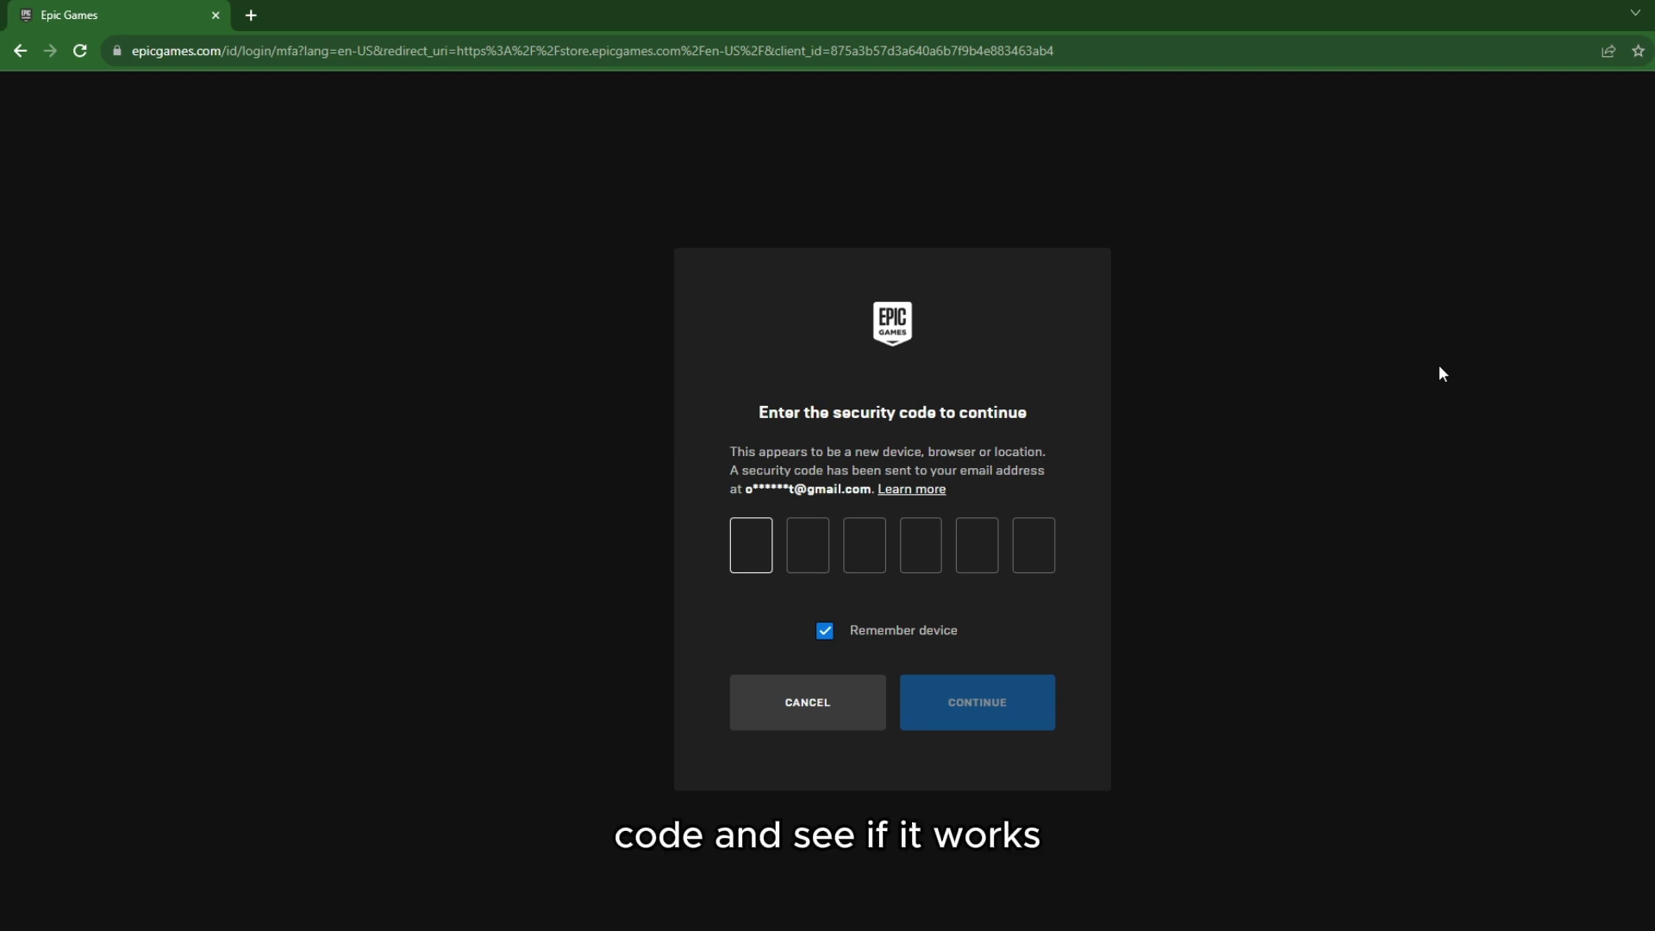
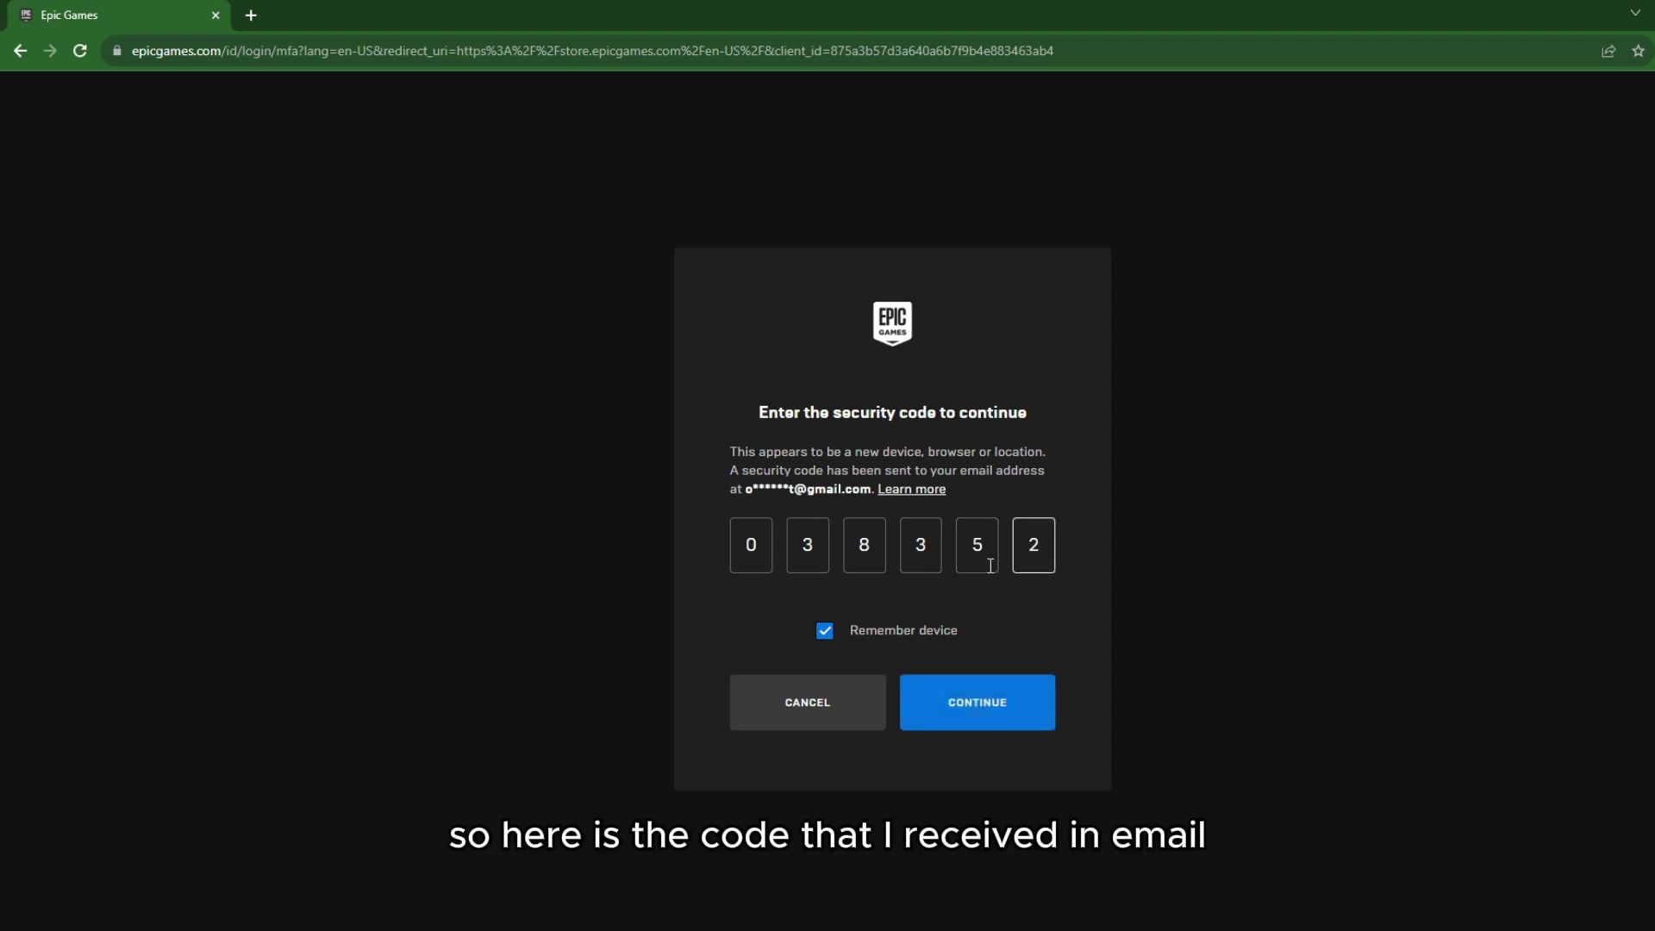
Submit the emailed six-digit security code and confirm the account is signed in on the store.
{"action": "left_click", "coordinate": [1014, 698]}
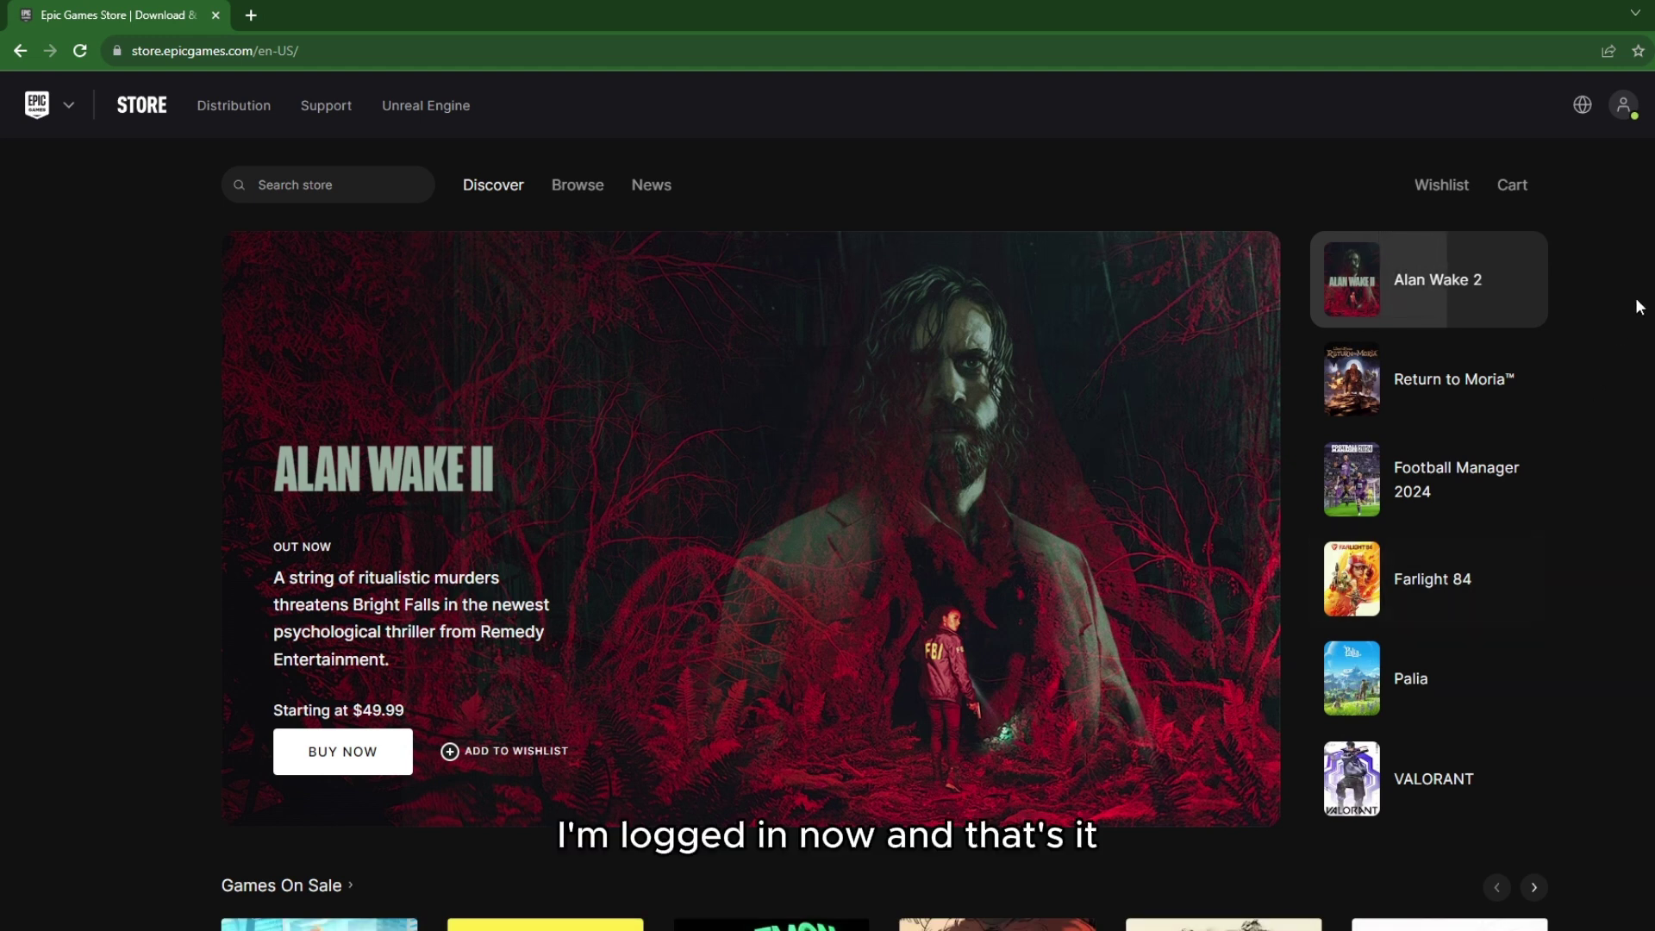
{"action": "left_click", "coordinate": [1622, 104]}
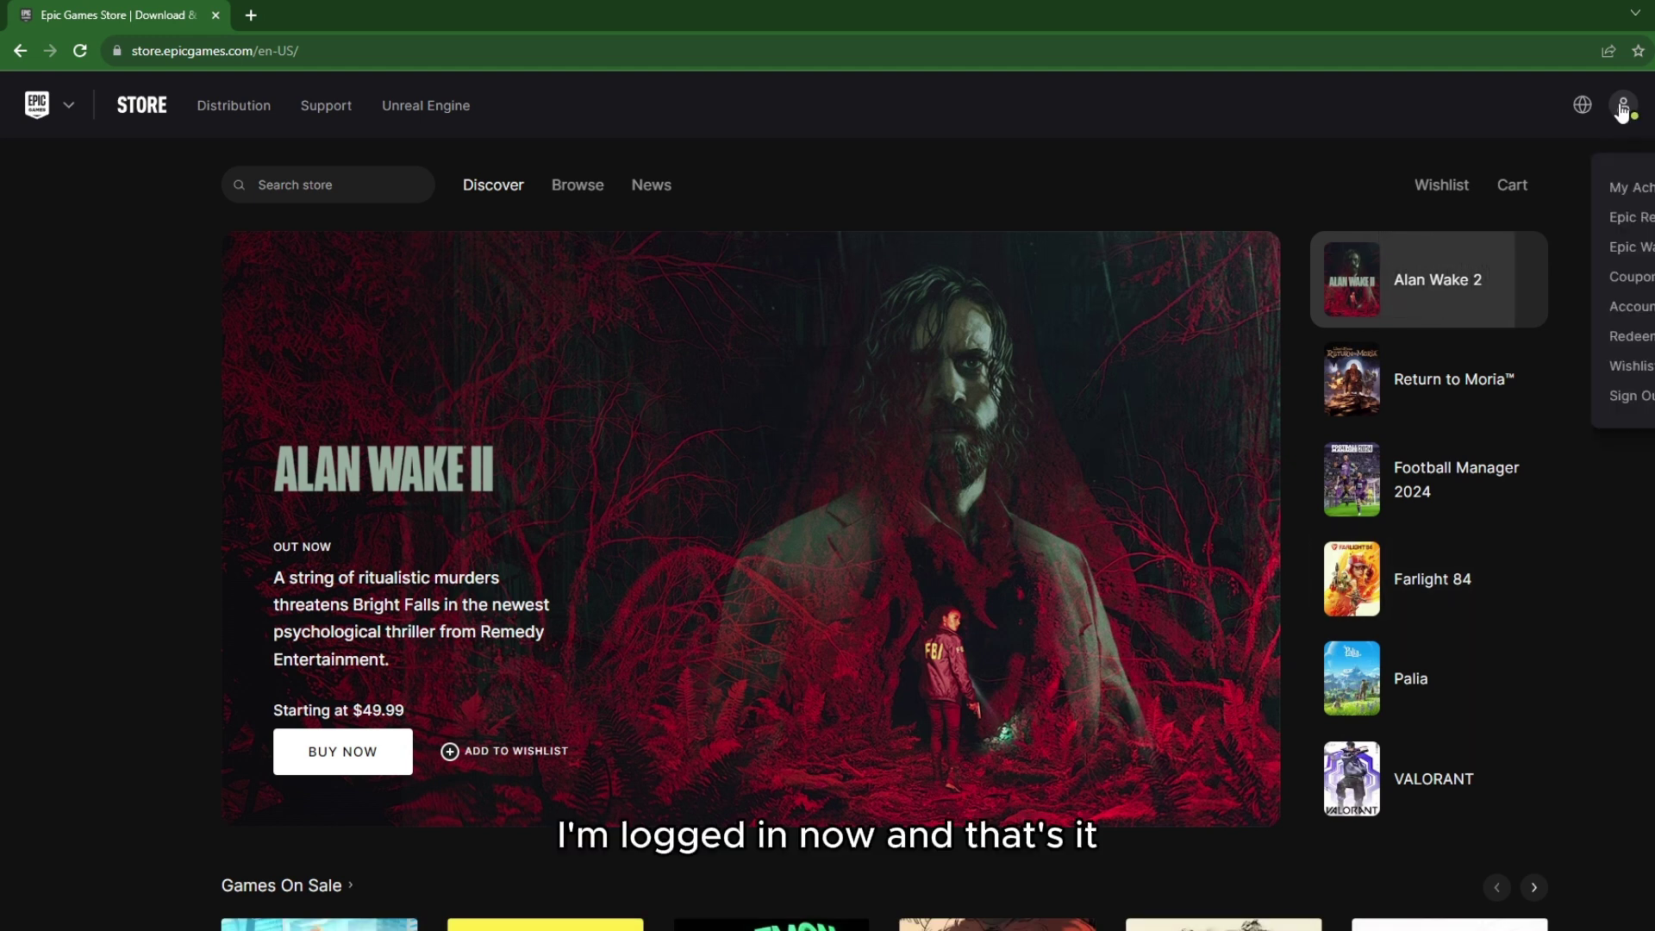